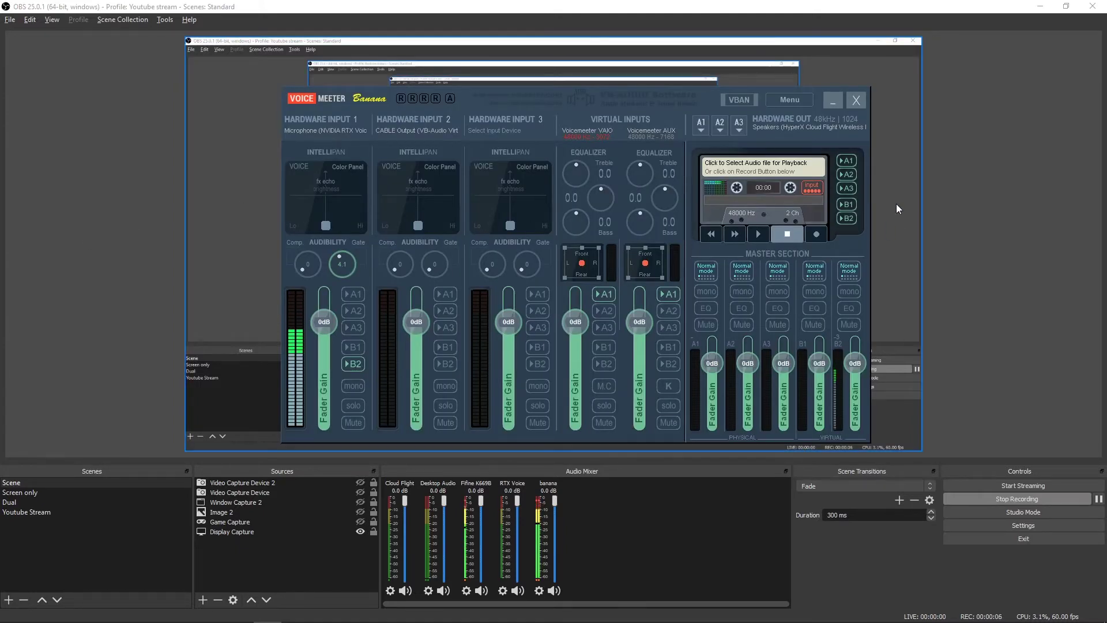
- Open Voicemeeter's System Settings and review Hardware Input 1's device choices without changing them
{"action": "left_click", "coordinate": [787, 101]}
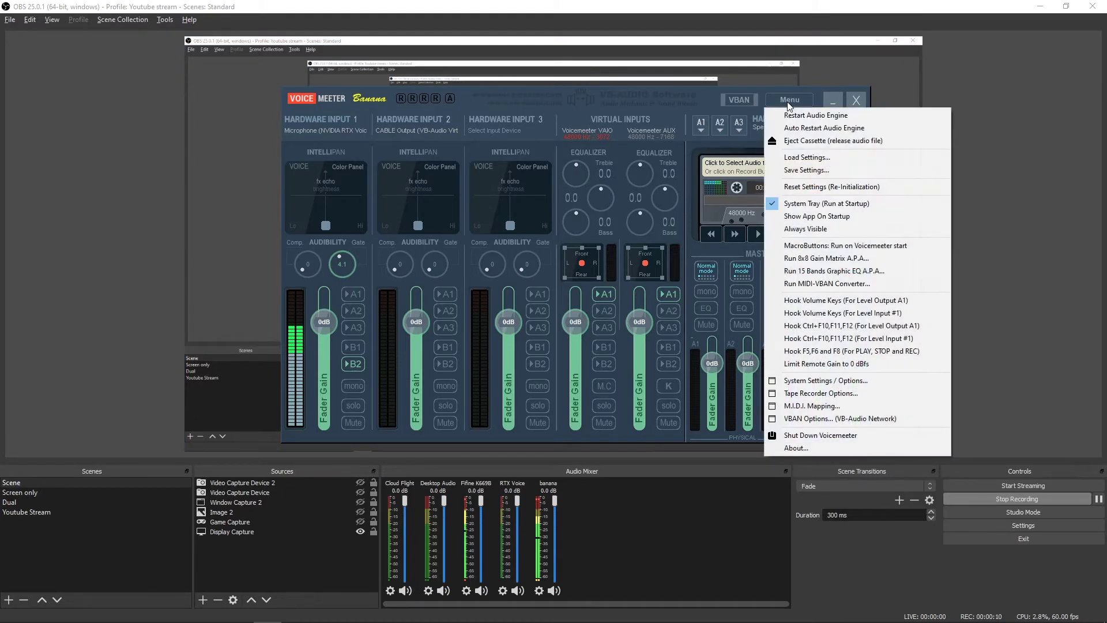
{"action": "left_click", "coordinate": [821, 385]}
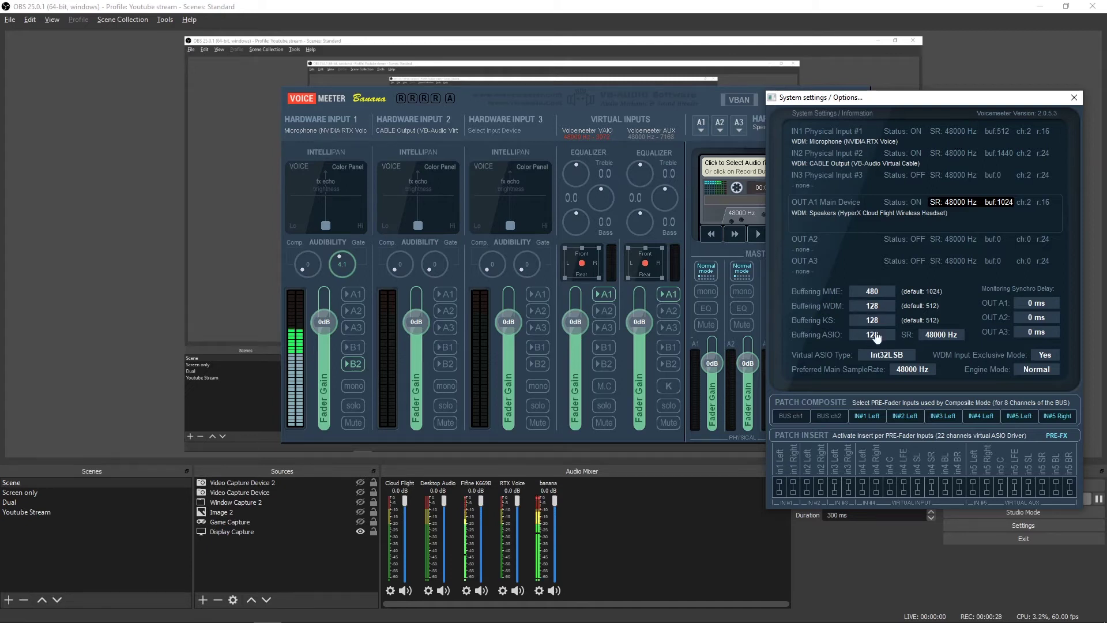
{"action": "left_click", "coordinate": [336, 131]}
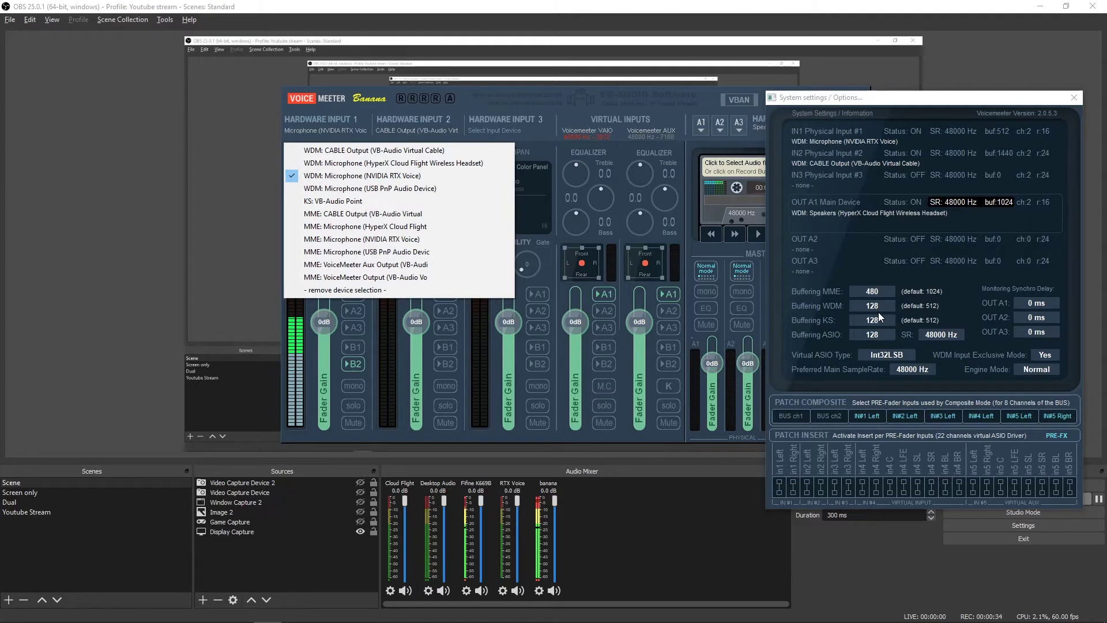
{"action": "left_click", "coordinate": [903, 311]}
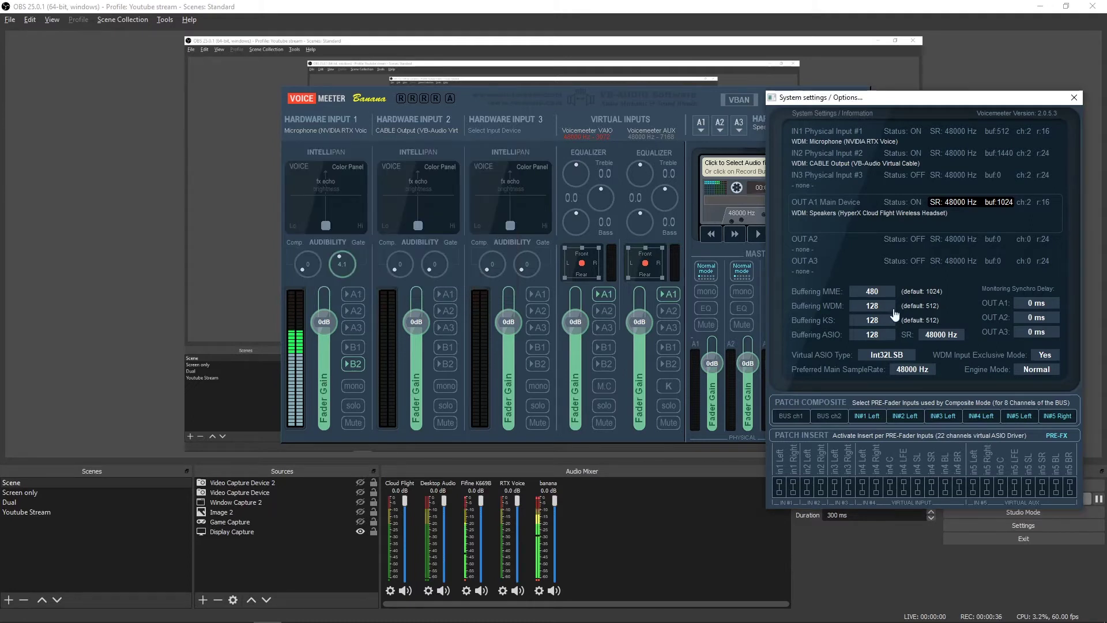
- Confirm the WDM buffering stays at 128, then move the settings window aside
{"action": "left_click", "coordinate": [876, 309]}
{"action": "left_click", "coordinate": [642, 370]}
{"action": "left_click", "coordinate": [819, 310]}
{"action": "left_click_drag", "start_coordinate": [823, 98], "coordinate": [786, 173]}
{"action": "left_click", "coordinate": [803, 104]}
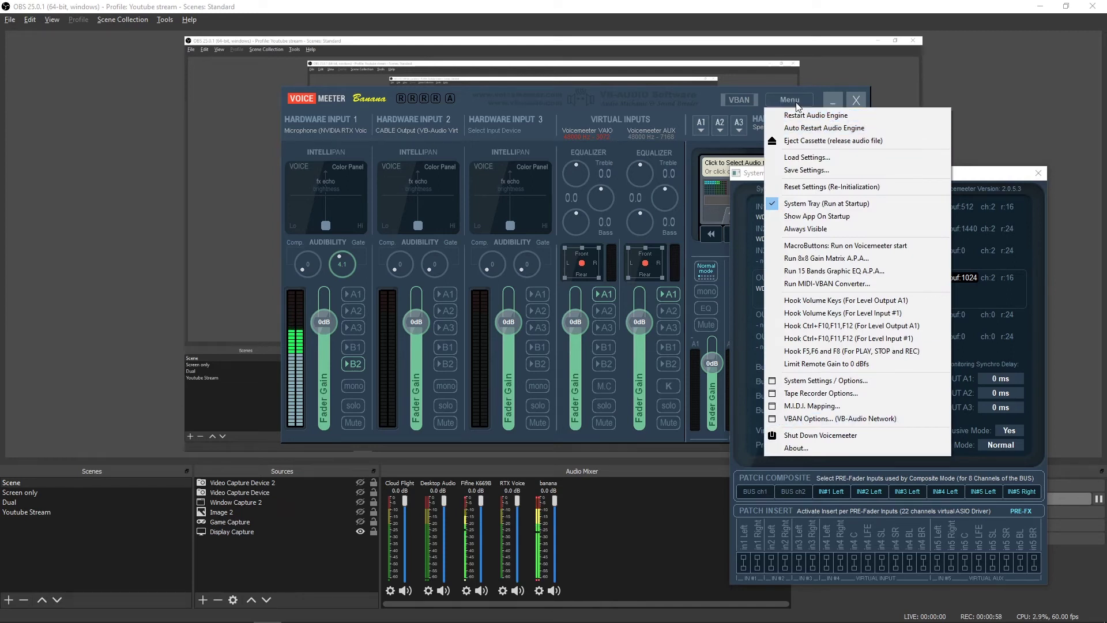
{"action": "left_click", "coordinate": [934, 381]}
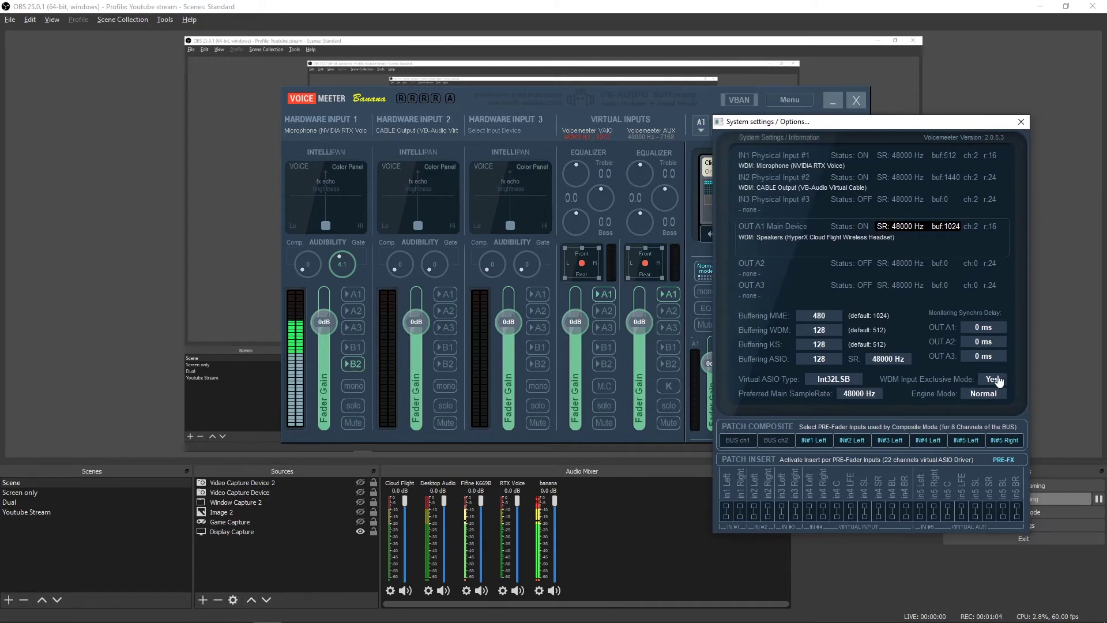
- Keep Voicemeeter's engine mode on Normal and reveal the hidden system tray icons
{"action": "left_click", "coordinate": [971, 394]}
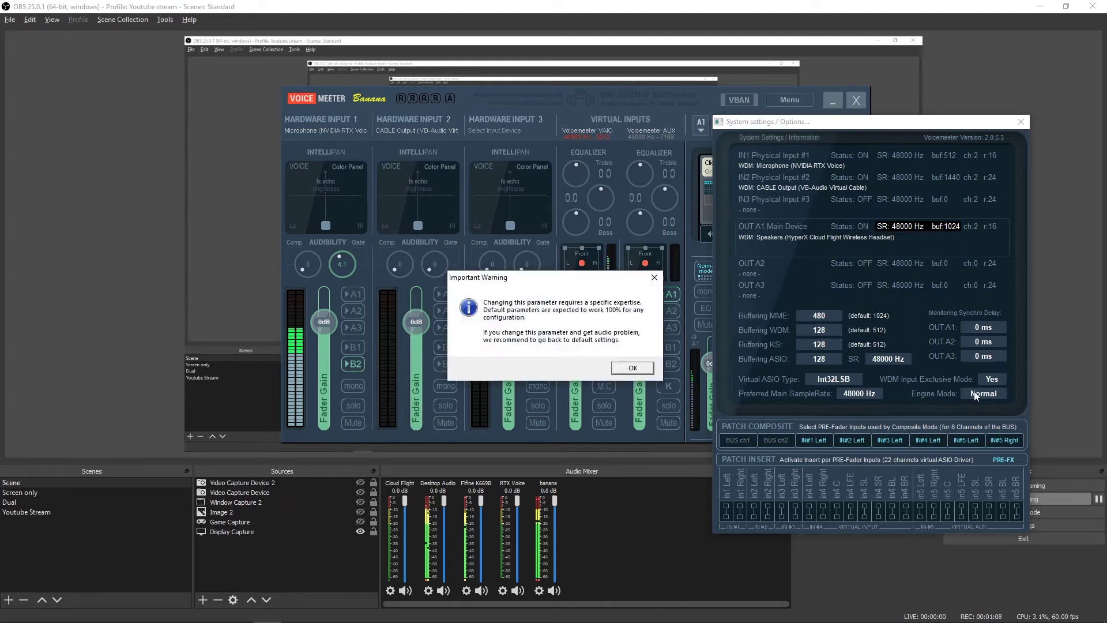
{"action": "left_click", "coordinate": [629, 372]}
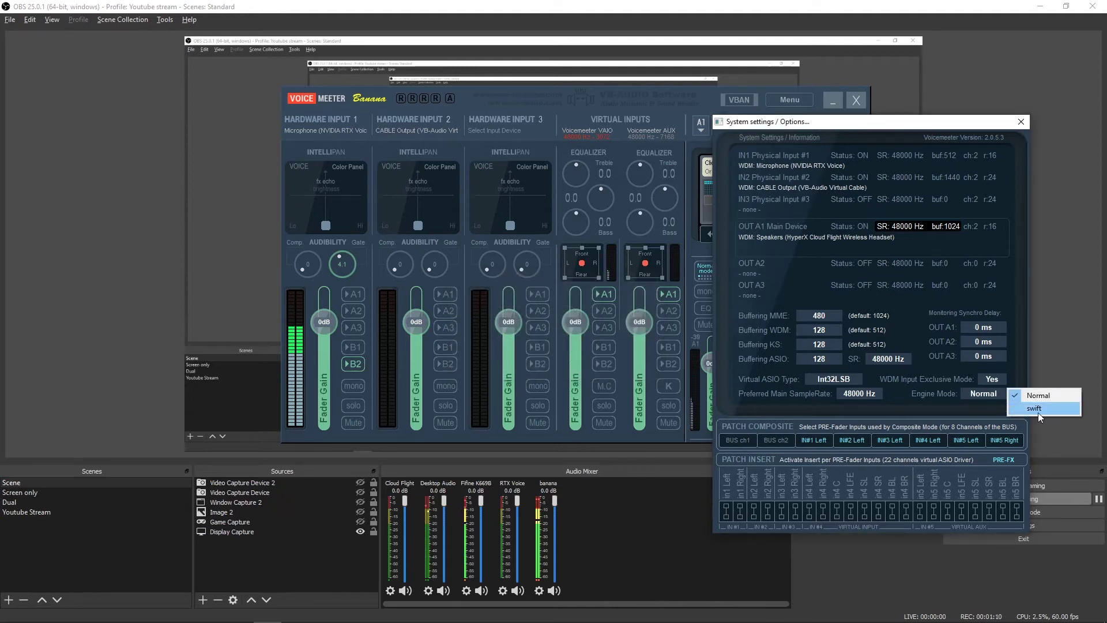
{"action": "left_click", "coordinate": [895, 396]}
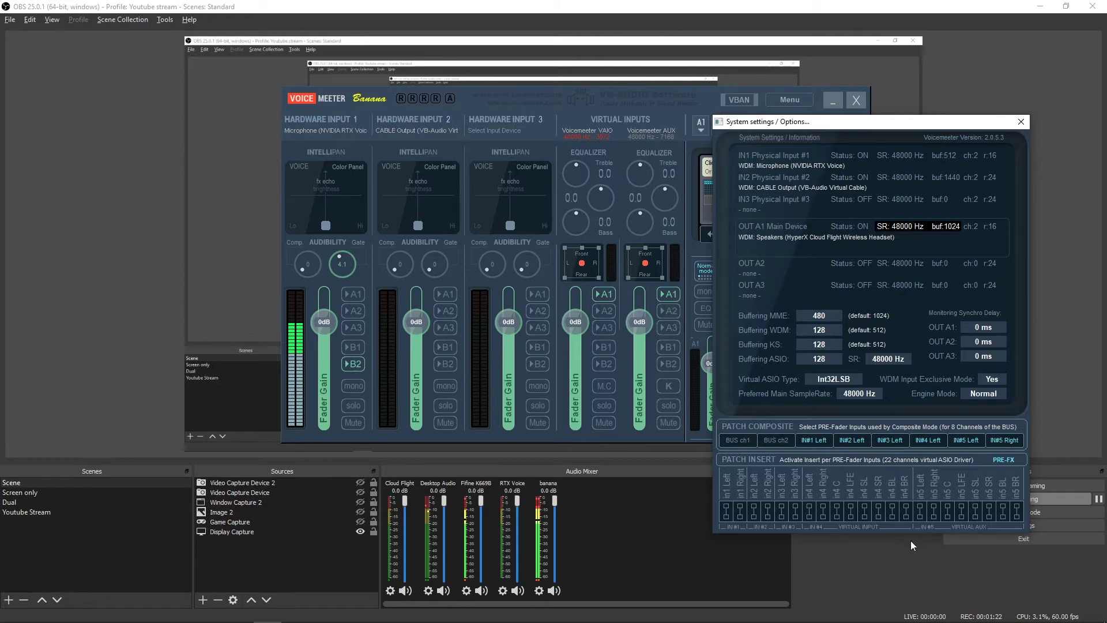
{"action": "left_click", "coordinate": [1029, 611]}
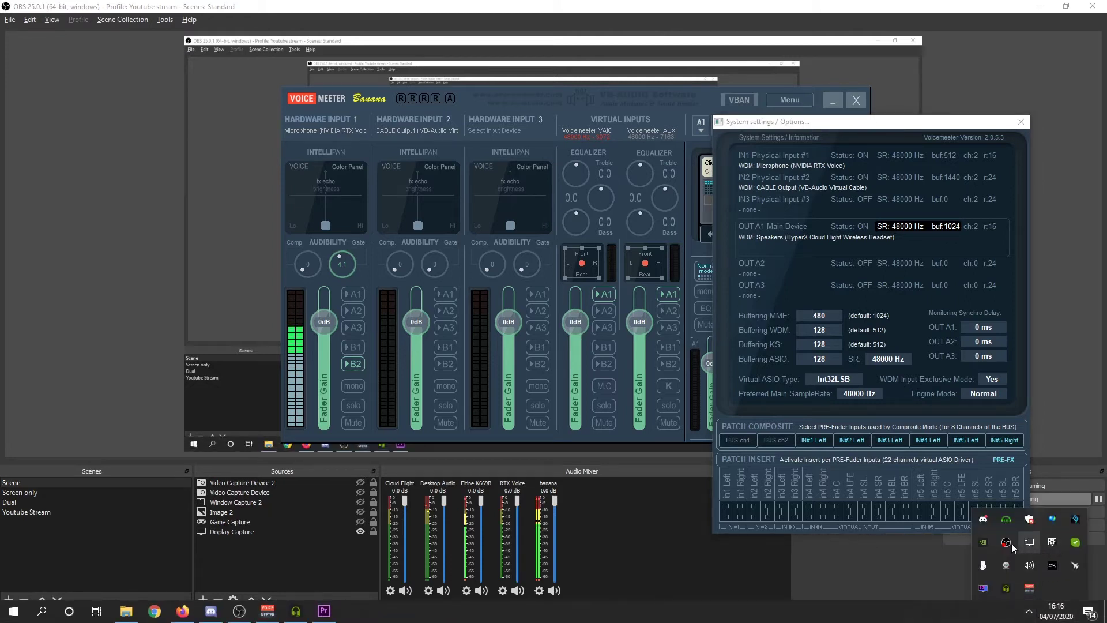
- Open the classic Sound control panel from the tray sound icon and show recording devices
{"action": "right_click", "coordinate": [1029, 565]}
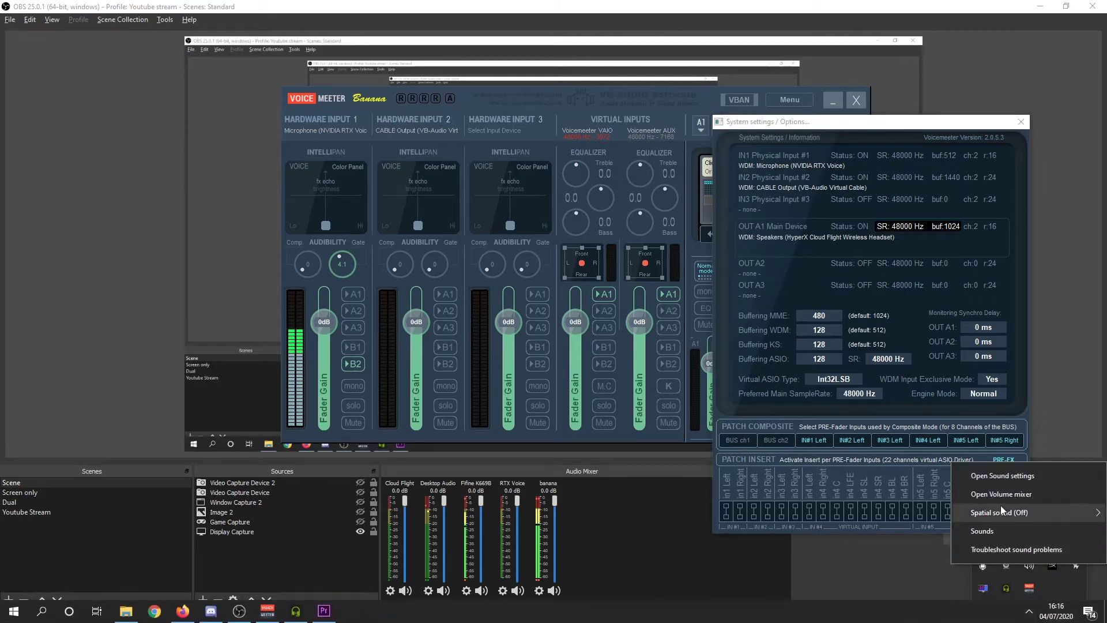
{"action": "left_click", "coordinate": [1002, 475]}
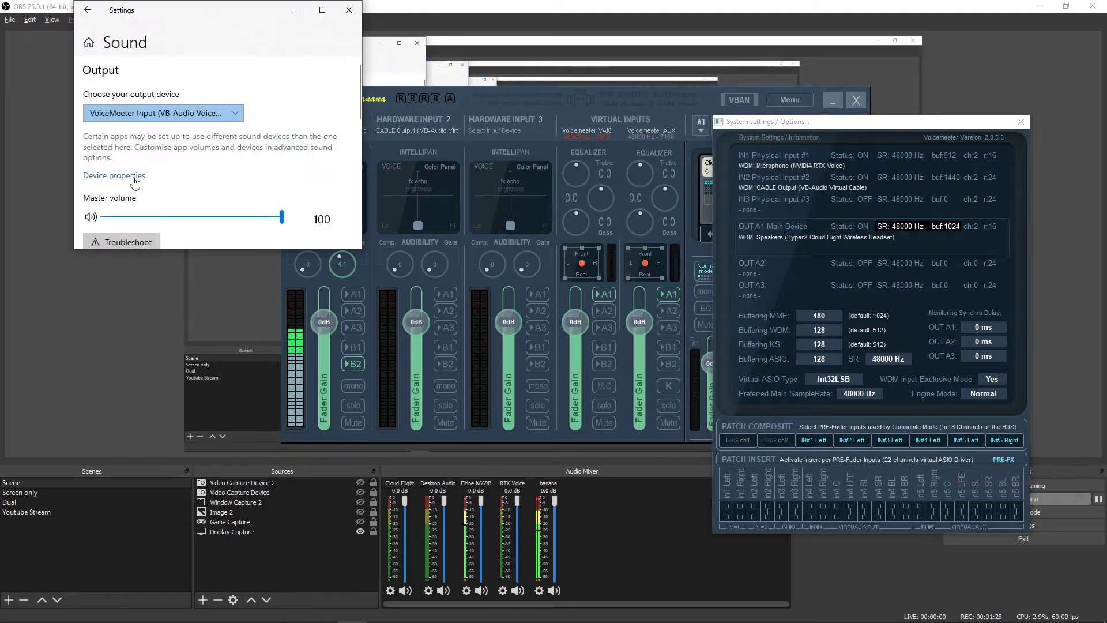
{"action": "scroll", "coordinate": [168, 175], "scroll_direction": "down", "scroll_amount": 3}
{"action": "scroll", "coordinate": [173, 176], "scroll_direction": "up", "scroll_amount": 3}
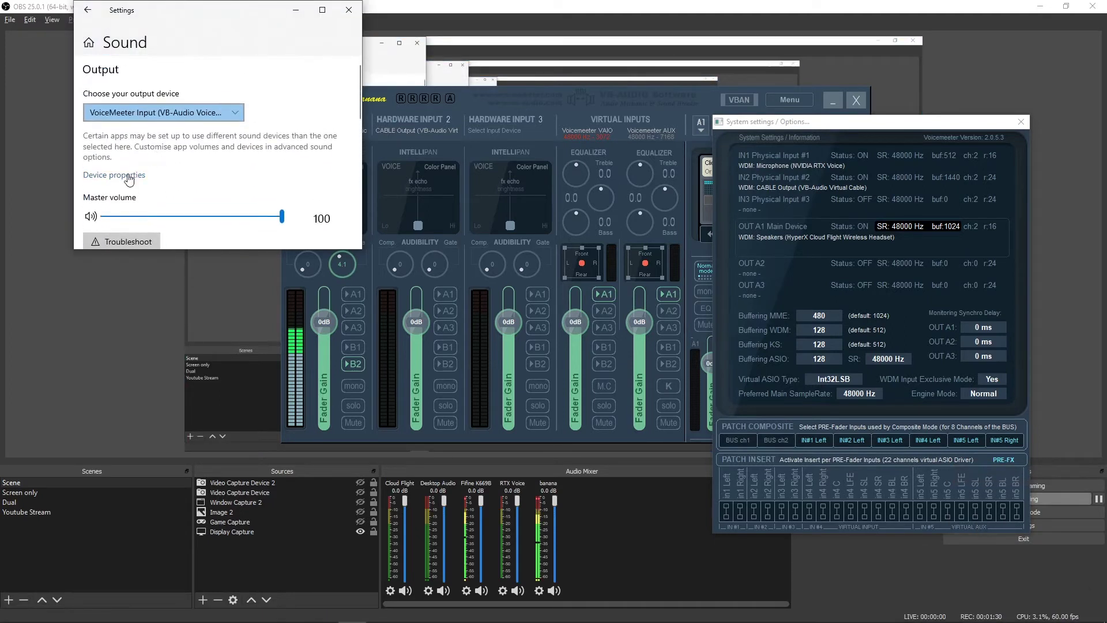
{"action": "left_click", "coordinate": [323, 10]}
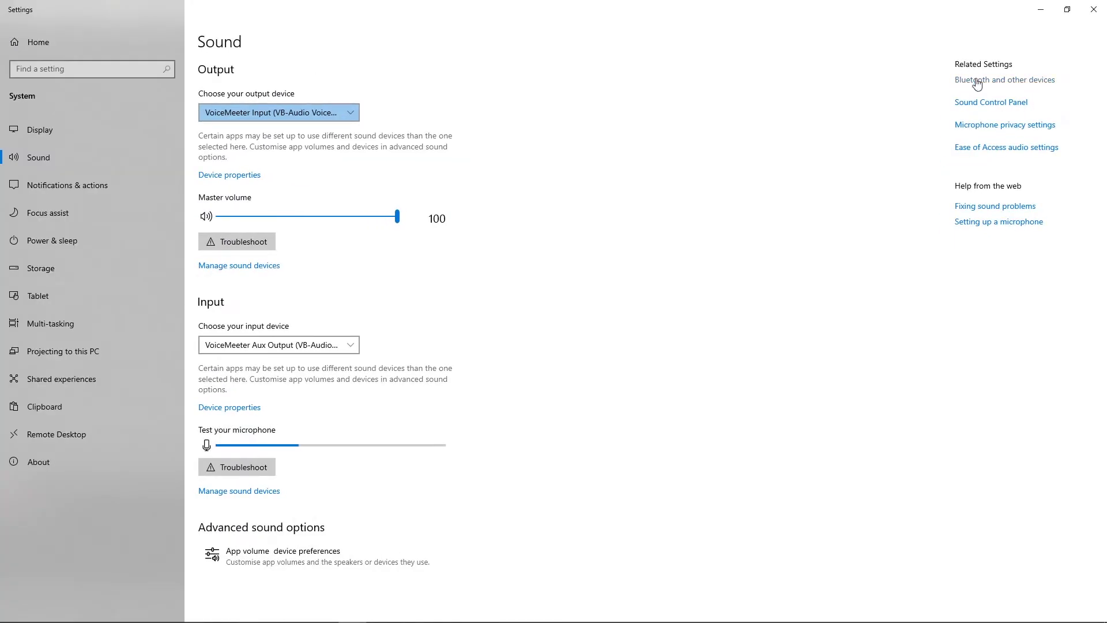
{"action": "left_click", "coordinate": [1003, 105]}
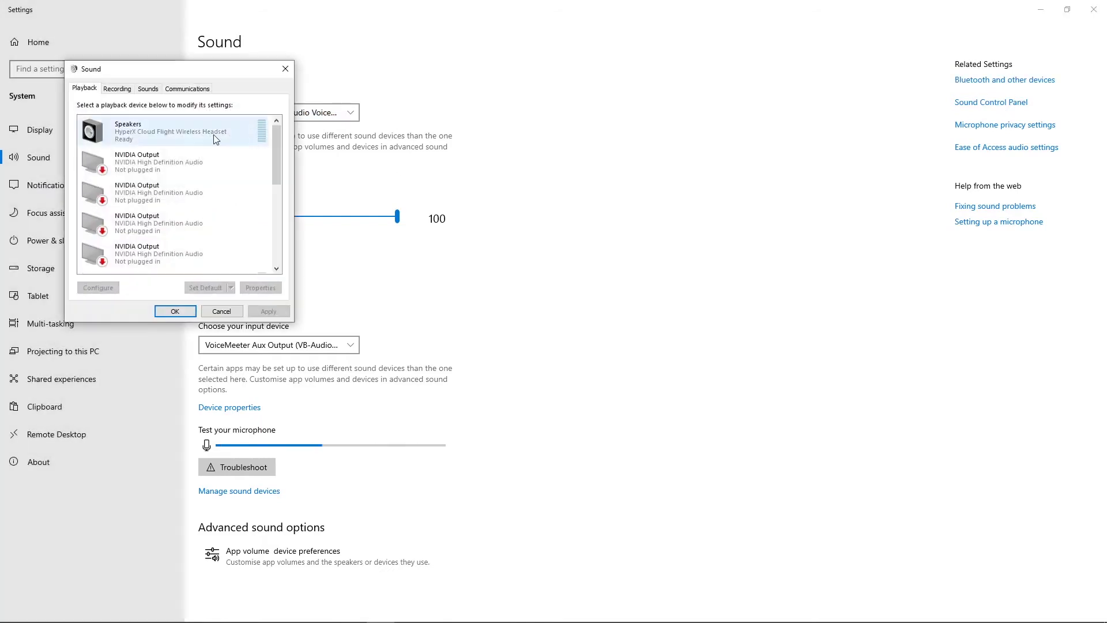
{"action": "left_click", "coordinate": [126, 90]}
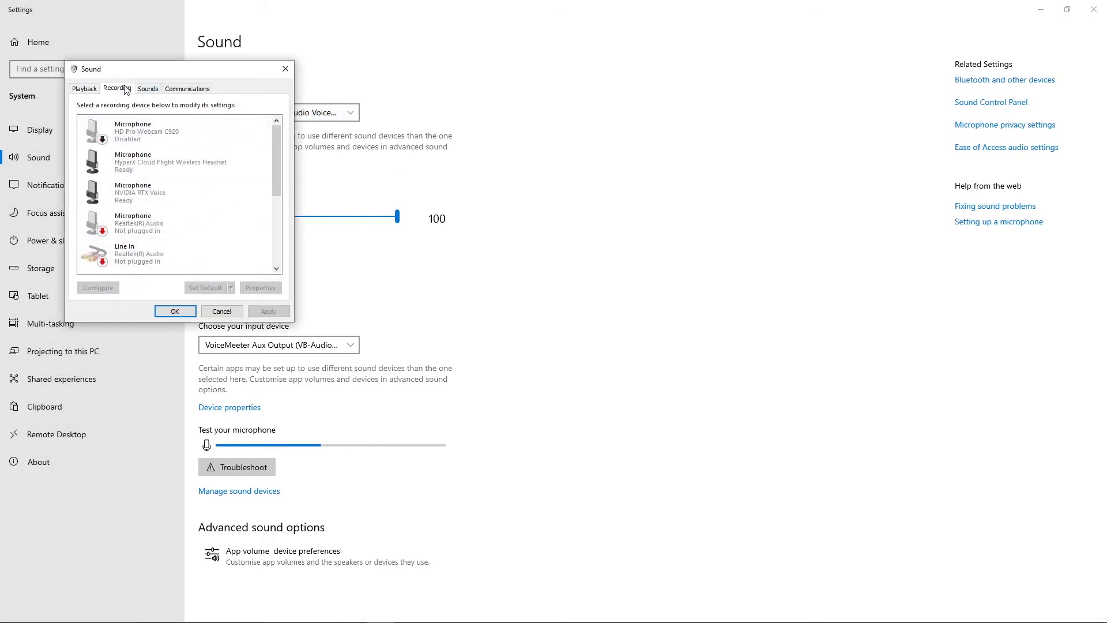
- Inspect the USB PnP microphone's level and advanced format settings without making changes
{"action": "right_click", "coordinate": [153, 161]}
{"action": "left_click", "coordinate": [141, 190]}
{"action": "scroll", "coordinate": [151, 218], "scroll_direction": "down", "scroll_amount": 3}
{"action": "left_click", "coordinate": [146, 219]}
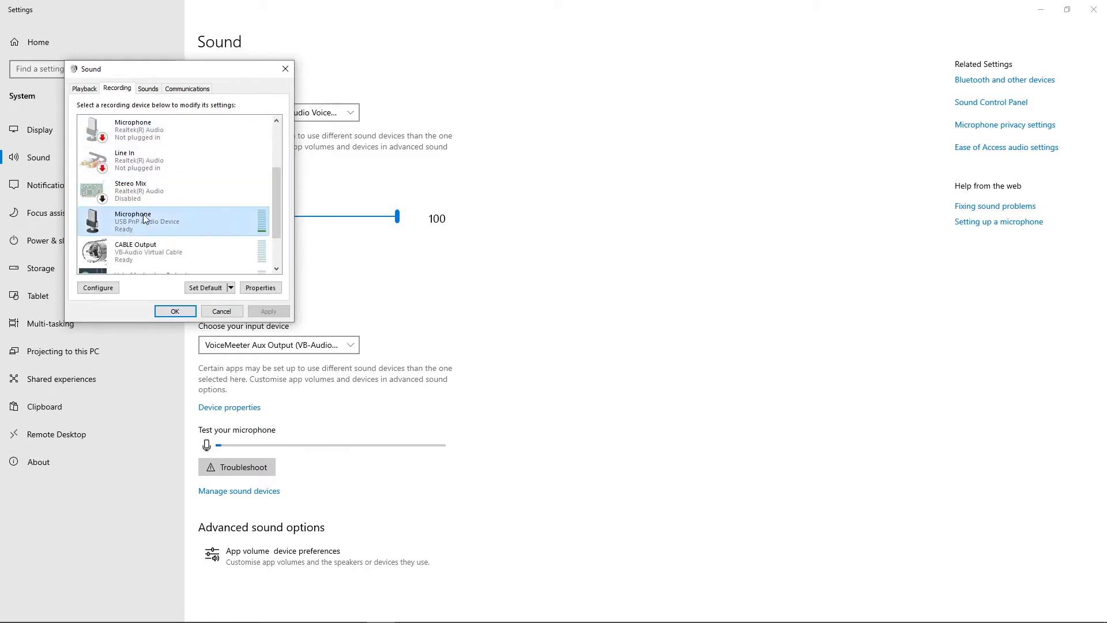
{"action": "right_click", "coordinate": [146, 219]}
{"action": "left_click", "coordinate": [173, 306]}
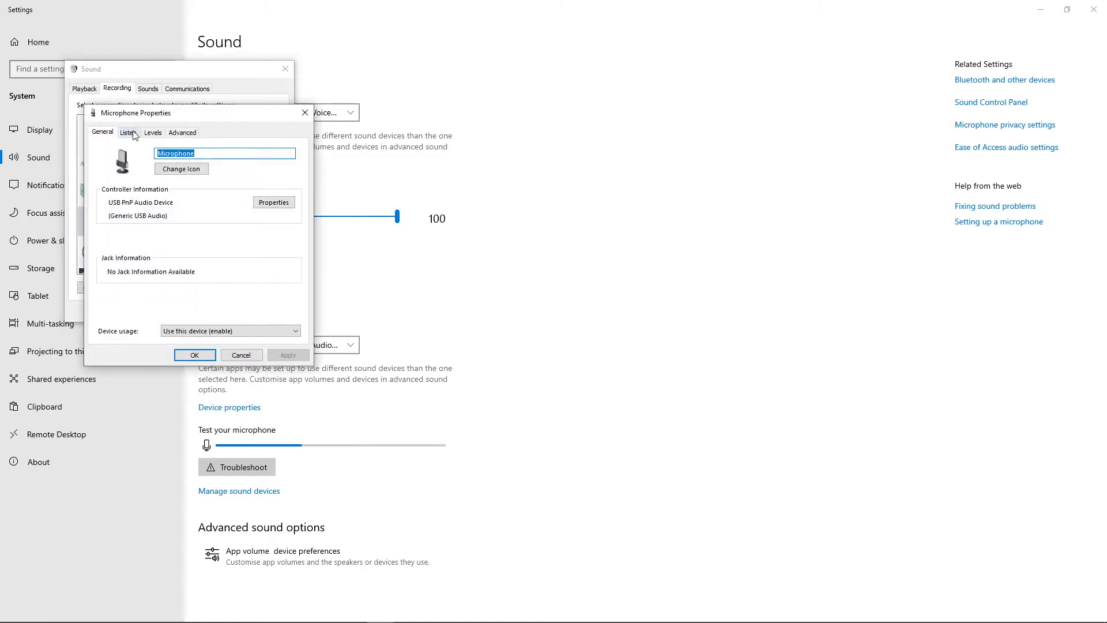
{"action": "left_click", "coordinate": [182, 132]}
{"action": "left_click", "coordinate": [157, 133]}
{"action": "left_click", "coordinate": [186, 132]}
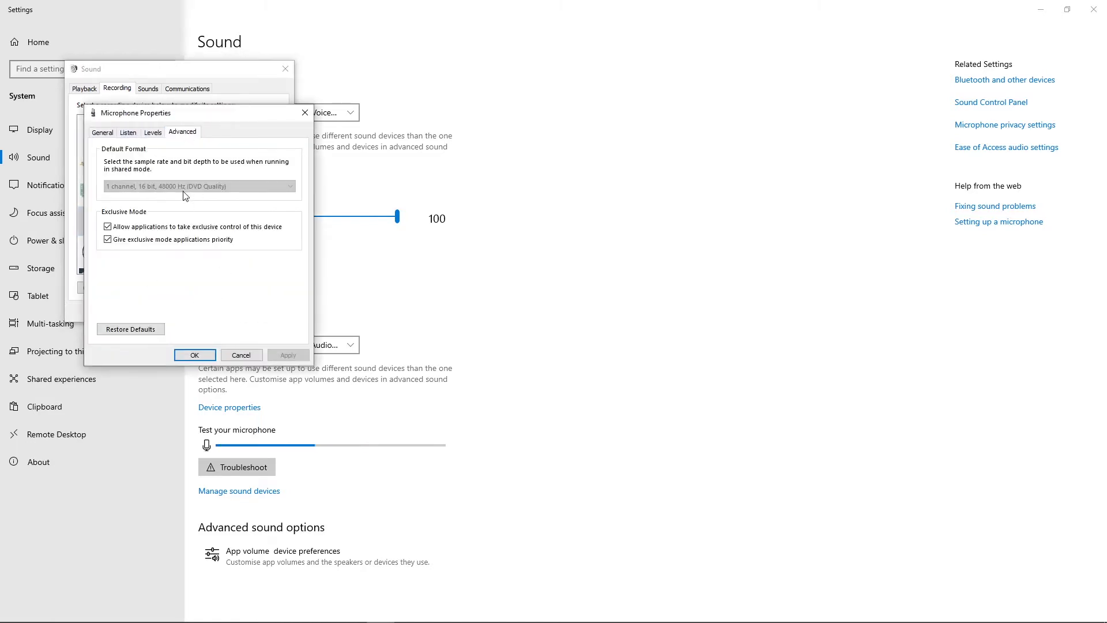
{"action": "left_click", "coordinate": [241, 355]}
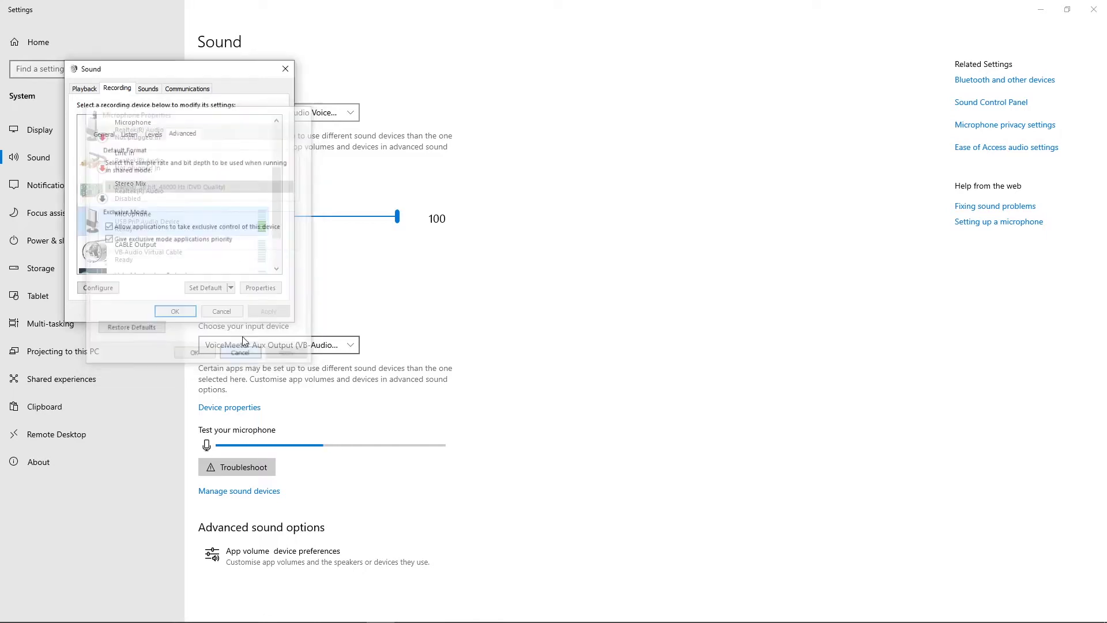
- Keep the HyperX microphone's default format at 1 channel, 16 bit, 48000 Hz DVD Quality
{"action": "scroll", "coordinate": [161, 231], "scroll_direction": "down", "scroll_amount": 1}
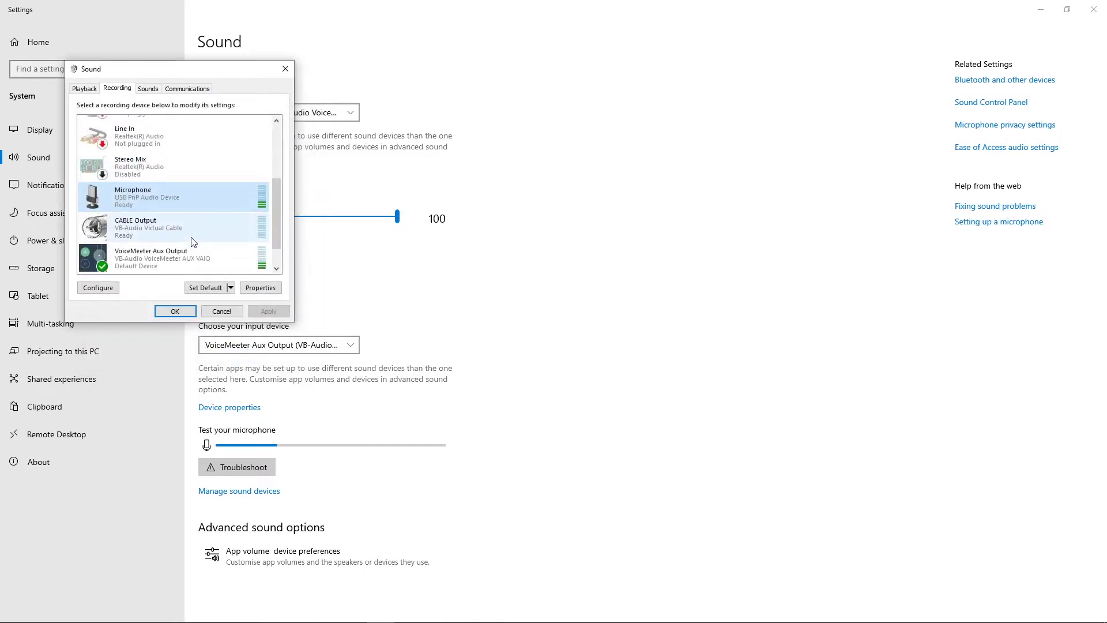
{"action": "scroll", "coordinate": [158, 192], "scroll_direction": "up", "scroll_amount": 3}
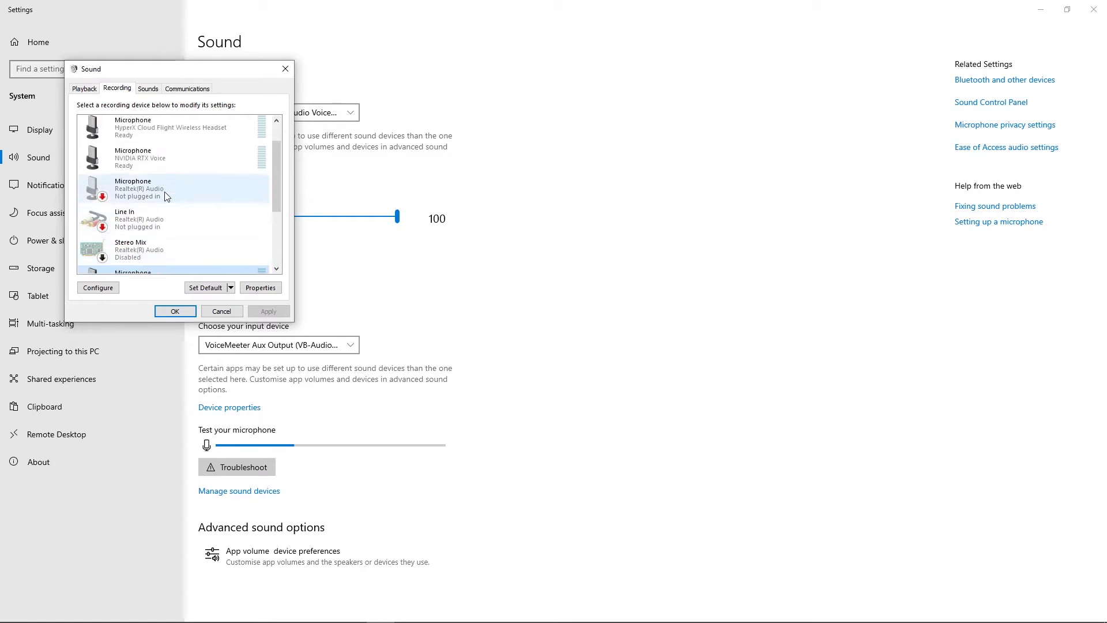
{"action": "right_click", "coordinate": [158, 123]}
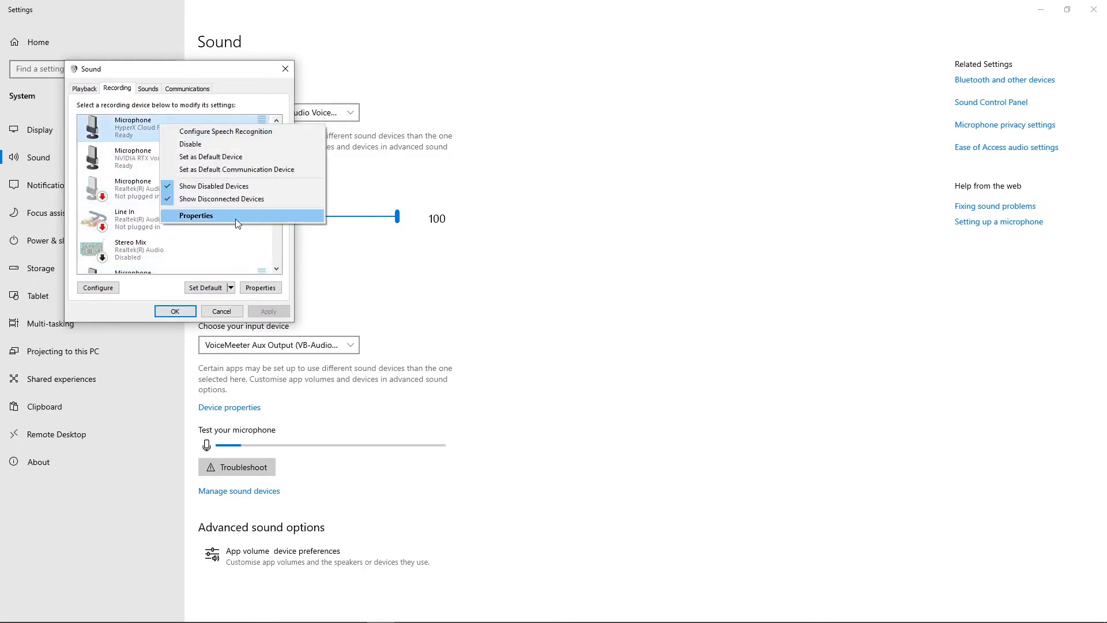
{"action": "left_click", "coordinate": [236, 219]}
{"action": "left_click", "coordinate": [182, 132]}
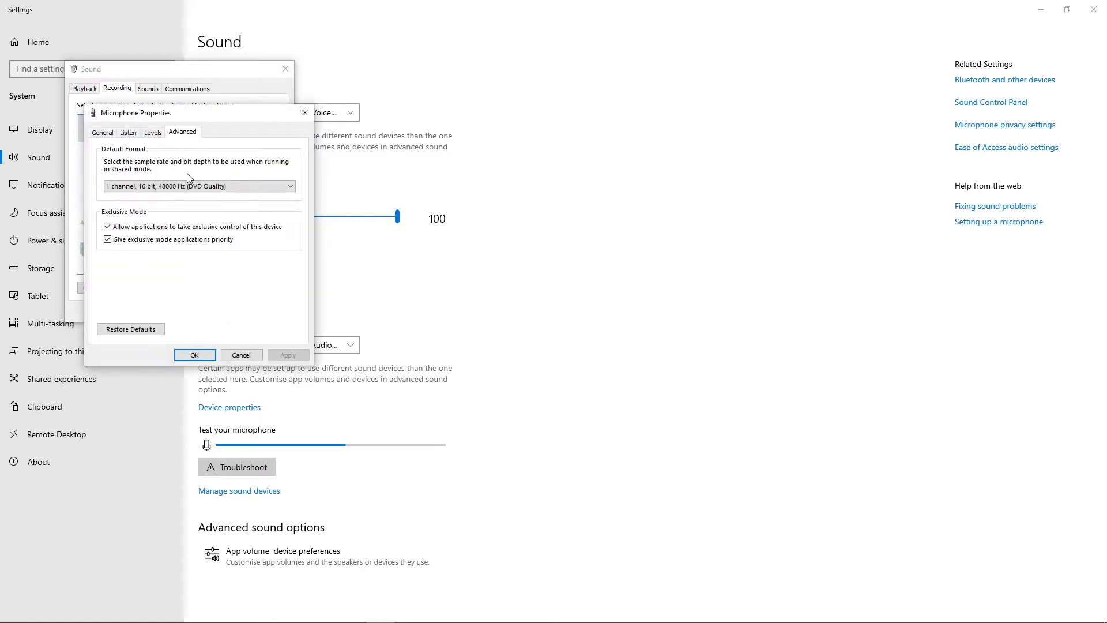
{"action": "left_click", "coordinate": [184, 186]}
{"action": "left_click", "coordinate": [214, 172]}
{"action": "left_click", "coordinate": [305, 113]}
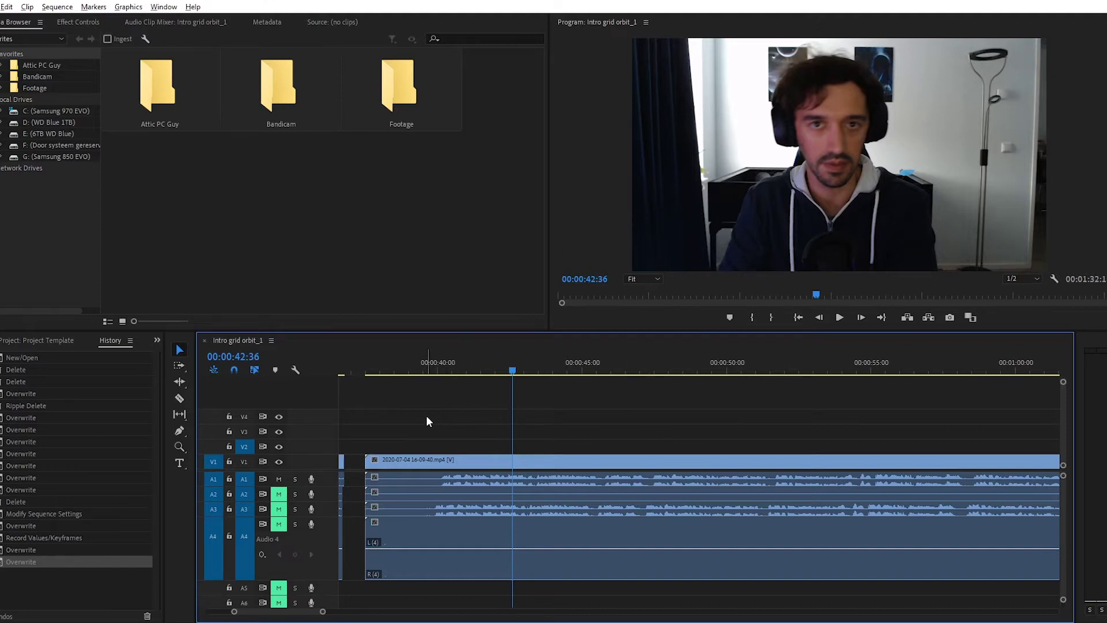
- Select the clips and zoom into the Intro grid orbit_1 timeline
{"action": "left_click_drag", "start_coordinate": [437, 423], "coordinate": [536, 484]}
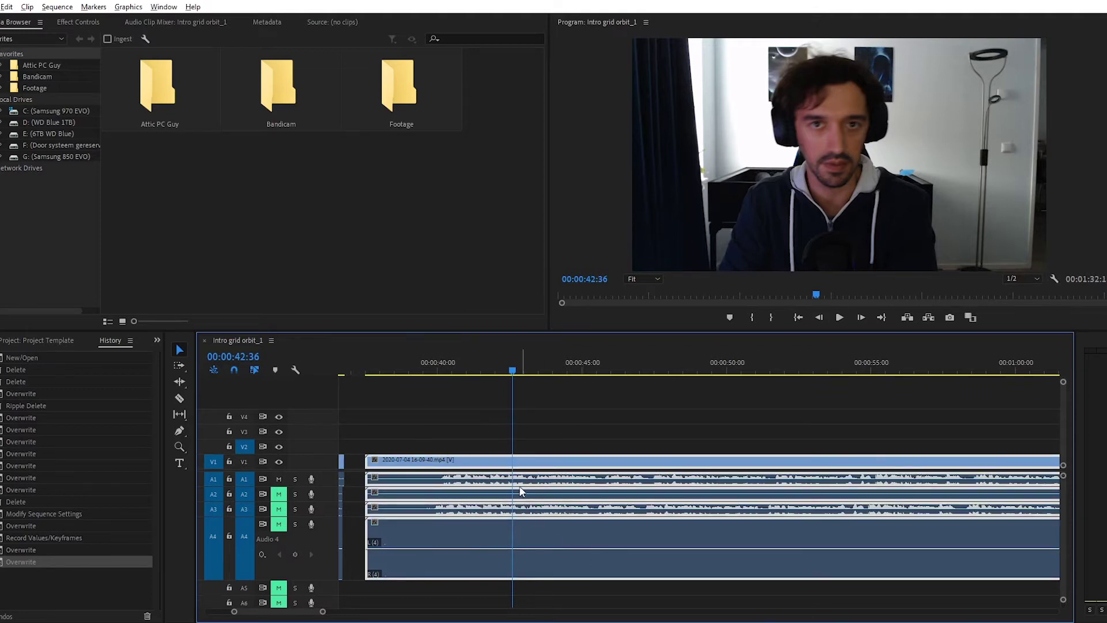
{"action": "key", "text": "z"}
{"action": "left_click", "coordinate": [458, 490]}
{"action": "left_click", "coordinate": [689, 490]}
{"action": "left_click", "coordinate": [694, 495]}
{"action": "left_click", "coordinate": [691, 496]}
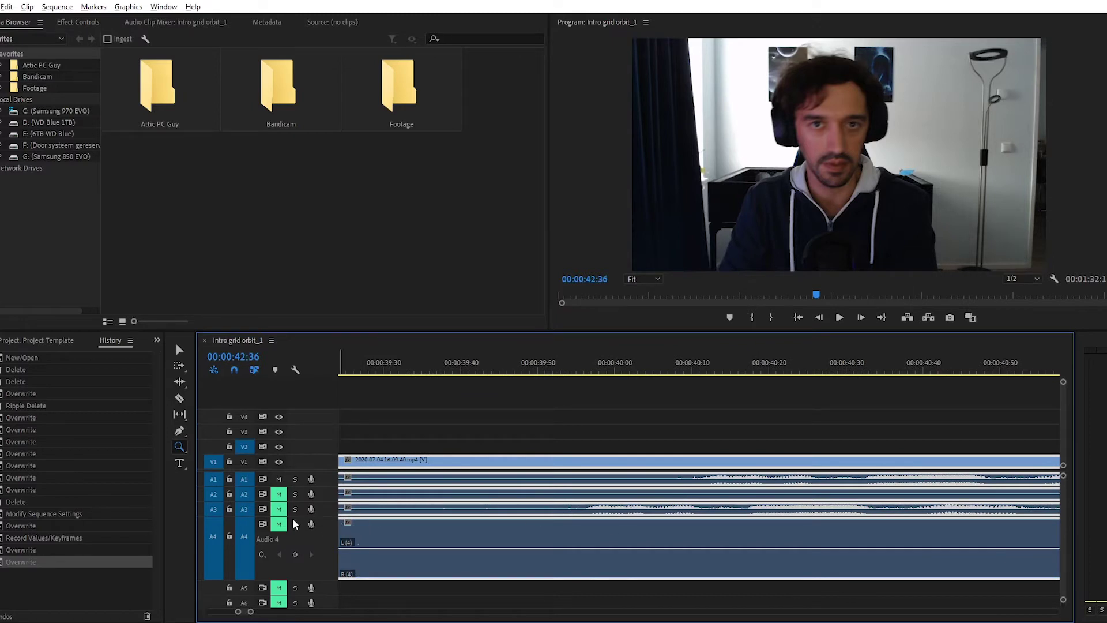
- Make the Audio 3 and Audio 1 tracks taller to show their waveforms, zooming closer
{"action": "left_click_drag", "start_coordinate": [296, 517], "coordinate": [301, 558]}
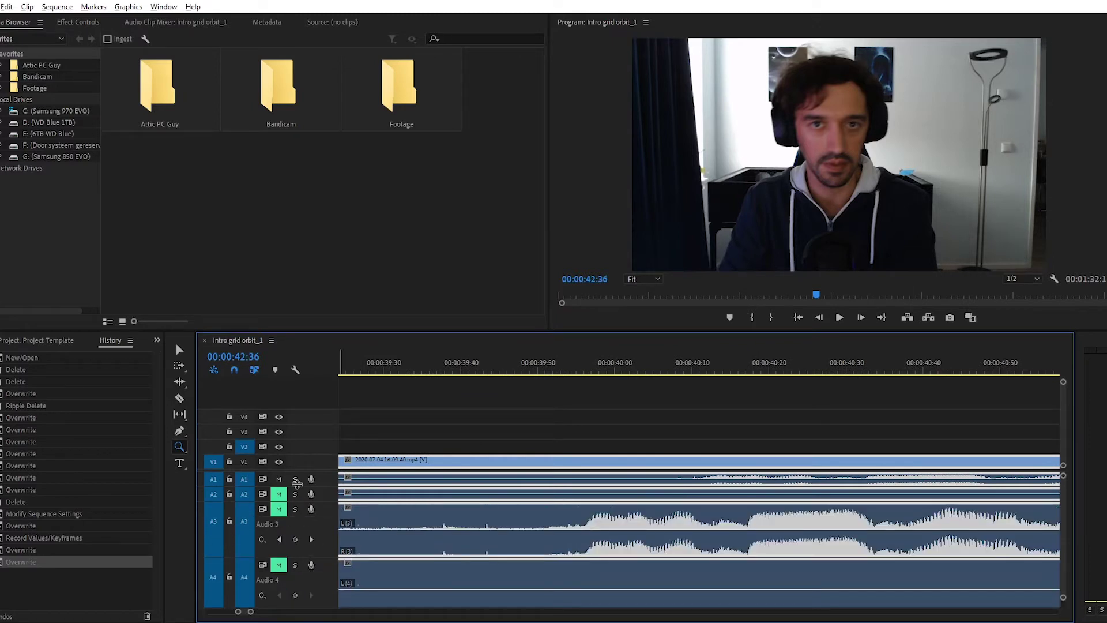
{"action": "left_click_drag", "start_coordinate": [294, 486], "coordinate": [295, 506]}
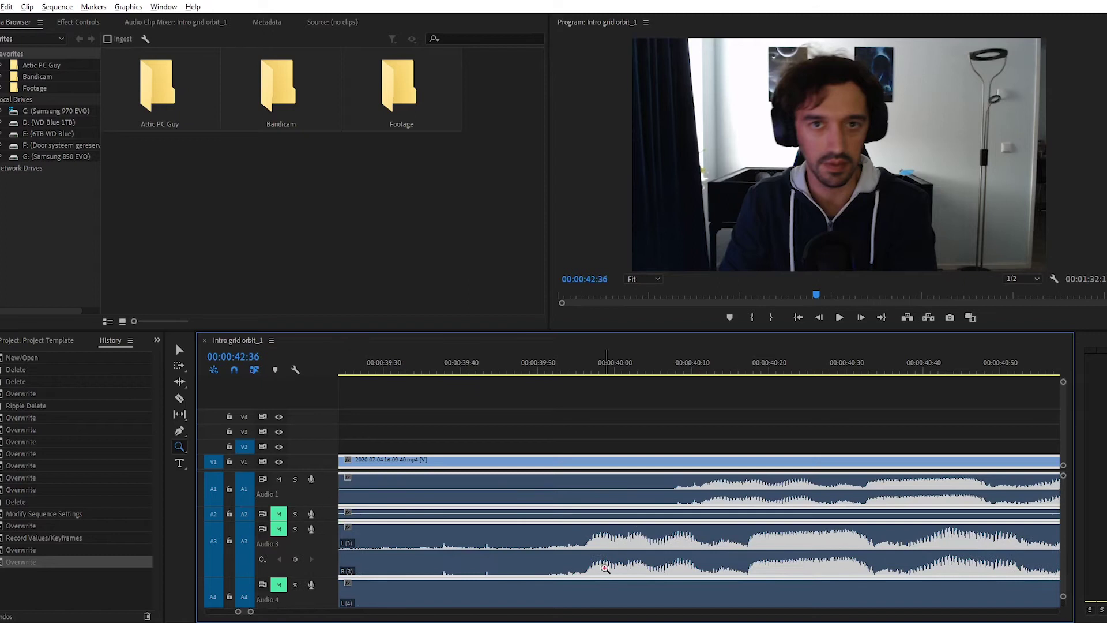
{"action": "left_click", "coordinate": [682, 425]}
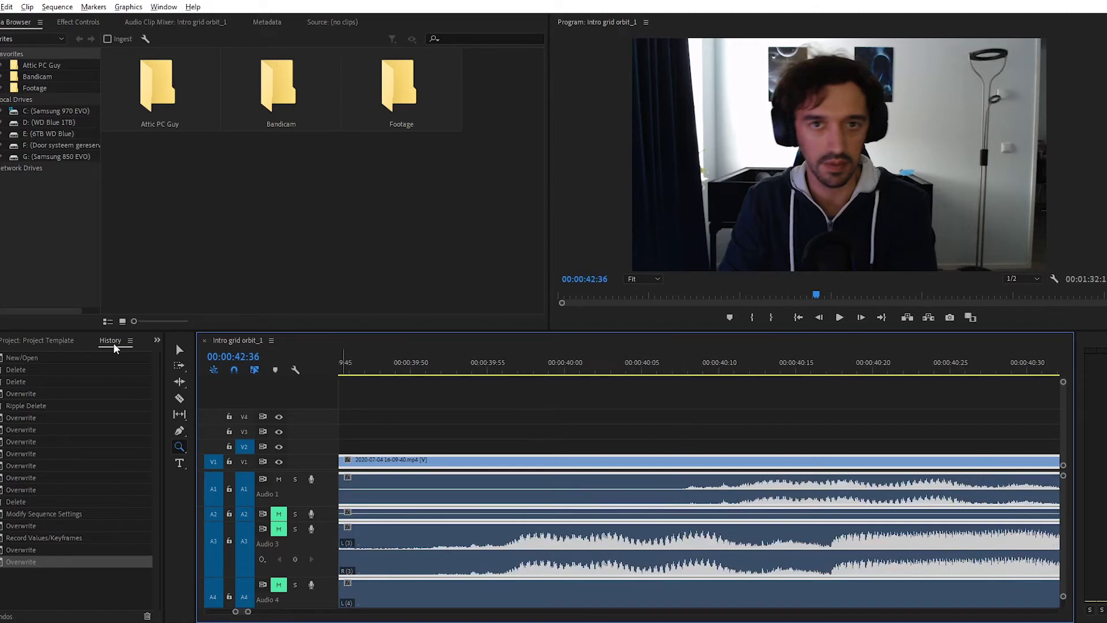
{"action": "left_click", "coordinate": [180, 351]}
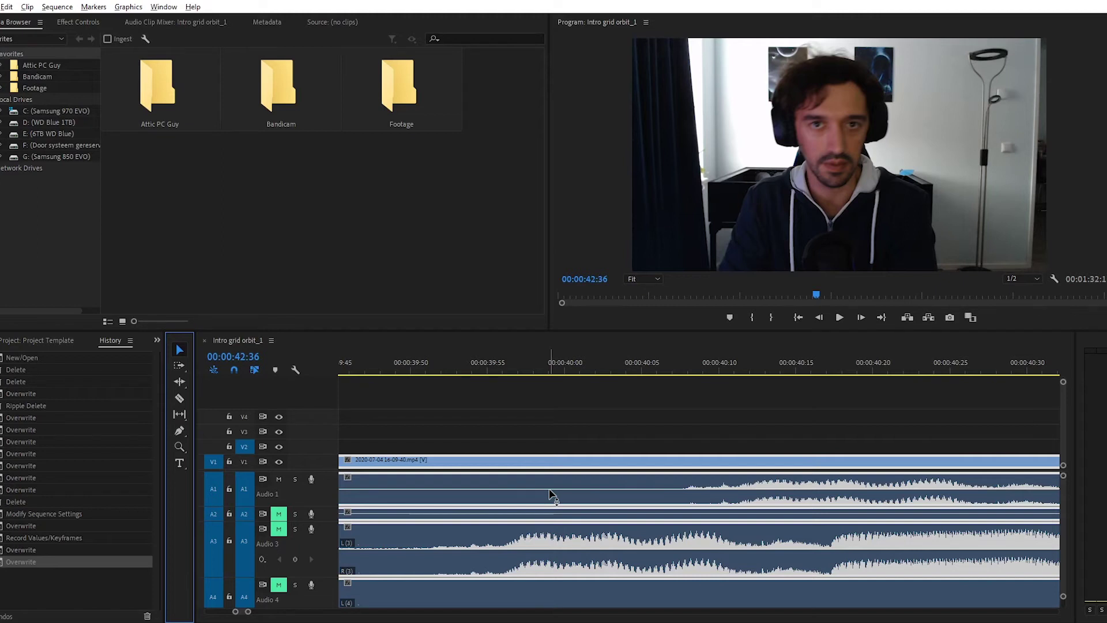
- Unmute A3, unlink the V1 and A1–A4 clips, and drag the Audio 3 mic clip right to match Audio 1
{"action": "left_click", "coordinate": [674, 425]}
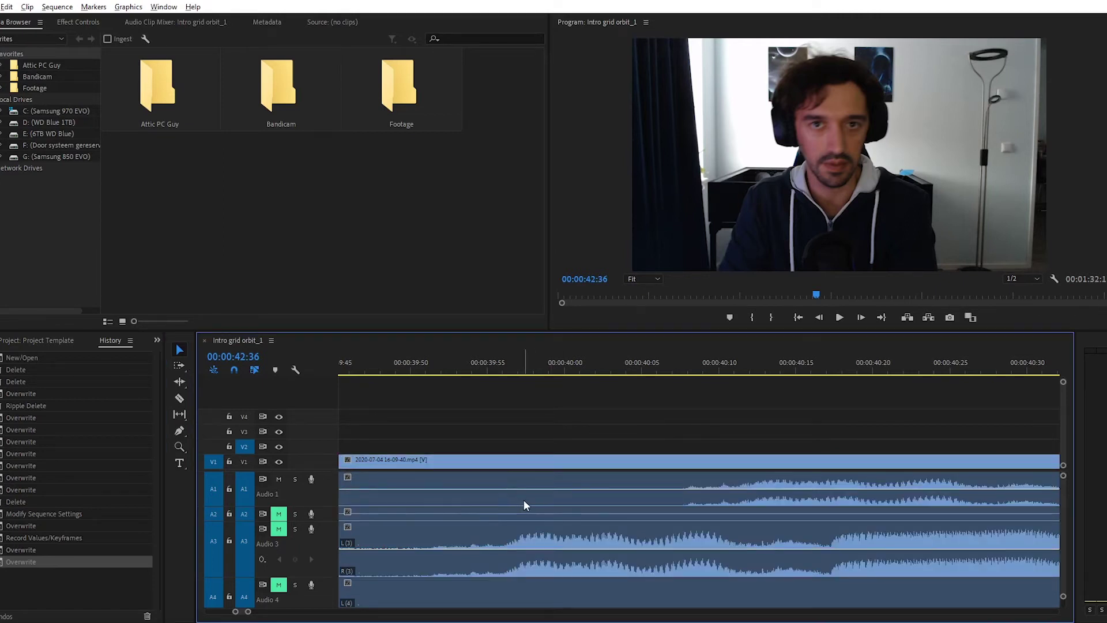
{"action": "left_click", "coordinate": [279, 532]}
{"action": "left_click_drag", "start_coordinate": [482, 422], "coordinate": [585, 517]}
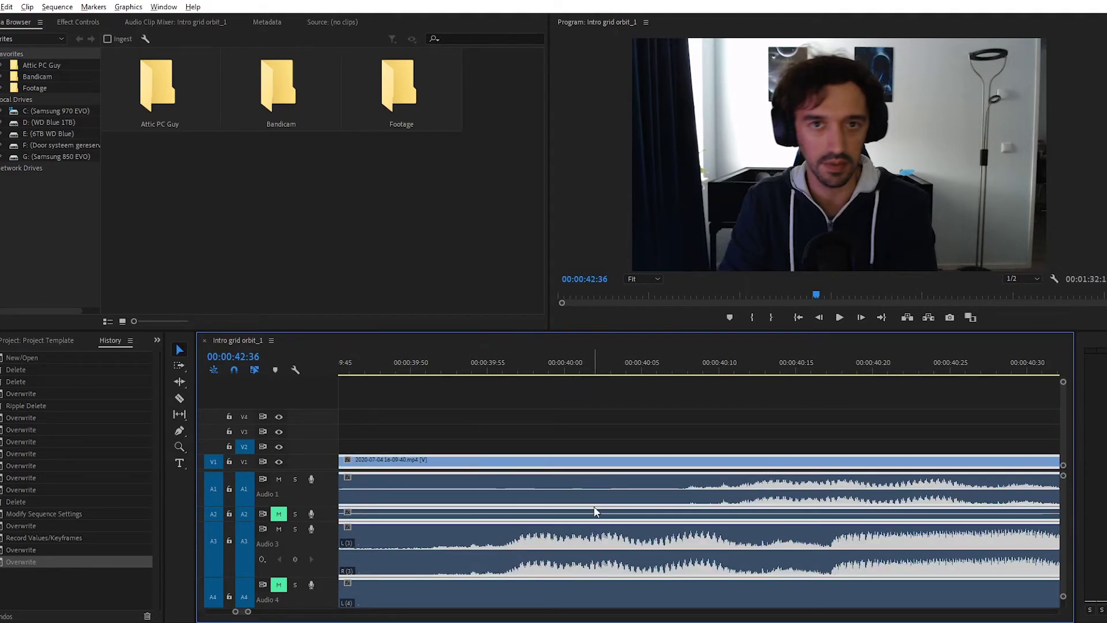
{"action": "right_click", "coordinate": [586, 517]}
{"action": "left_click", "coordinate": [645, 241]}
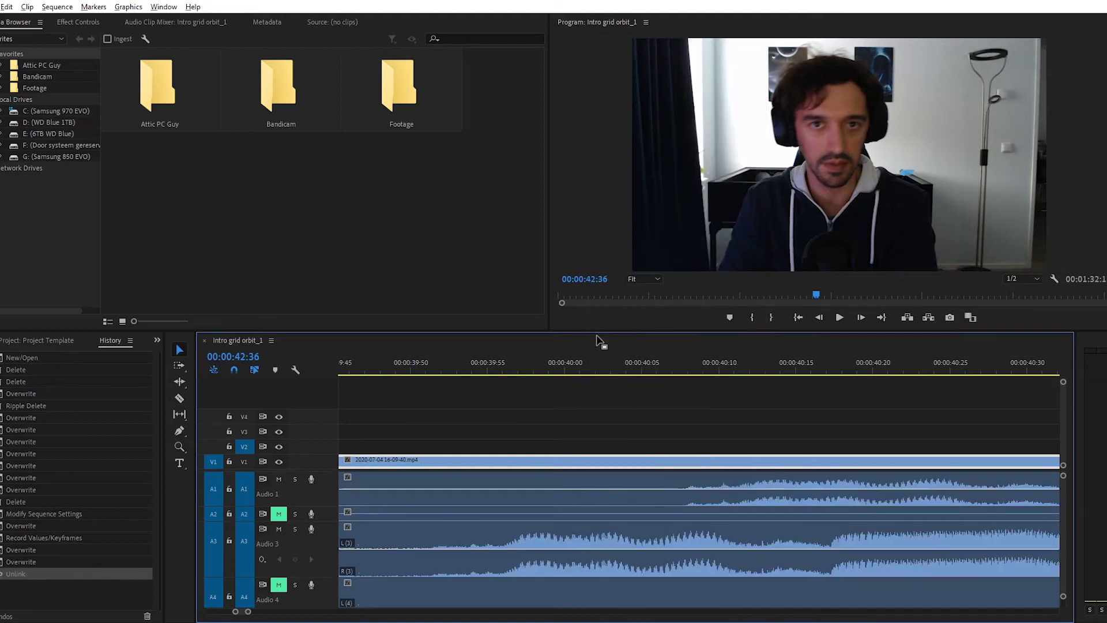
{"action": "left_click_drag", "start_coordinate": [463, 535], "coordinate": [730, 527]}
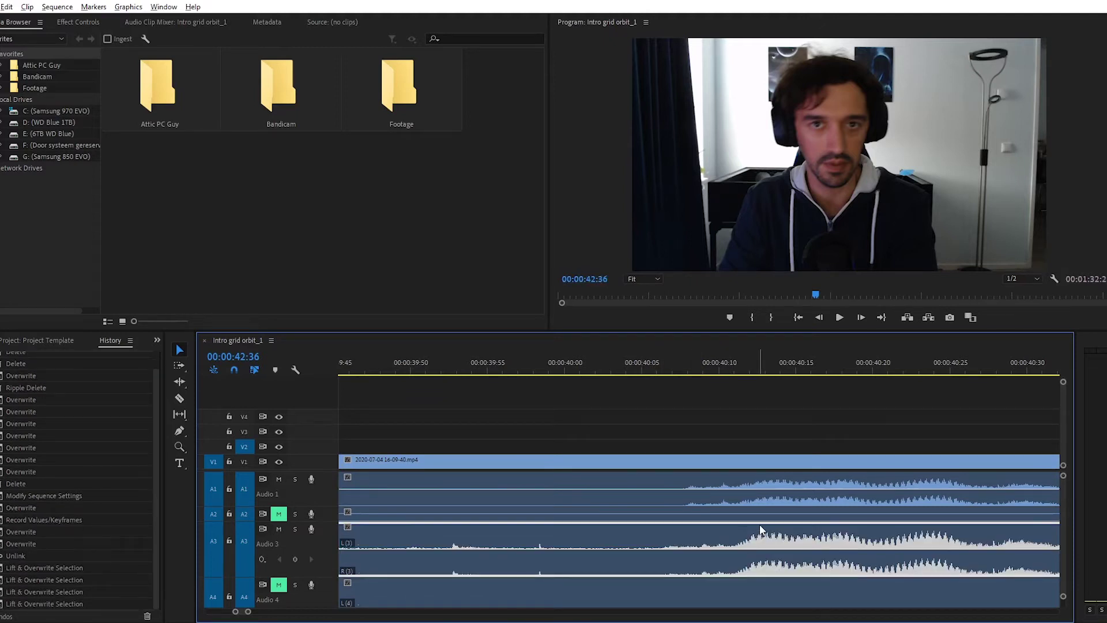
{"action": "left_click", "coordinate": [659, 420]}
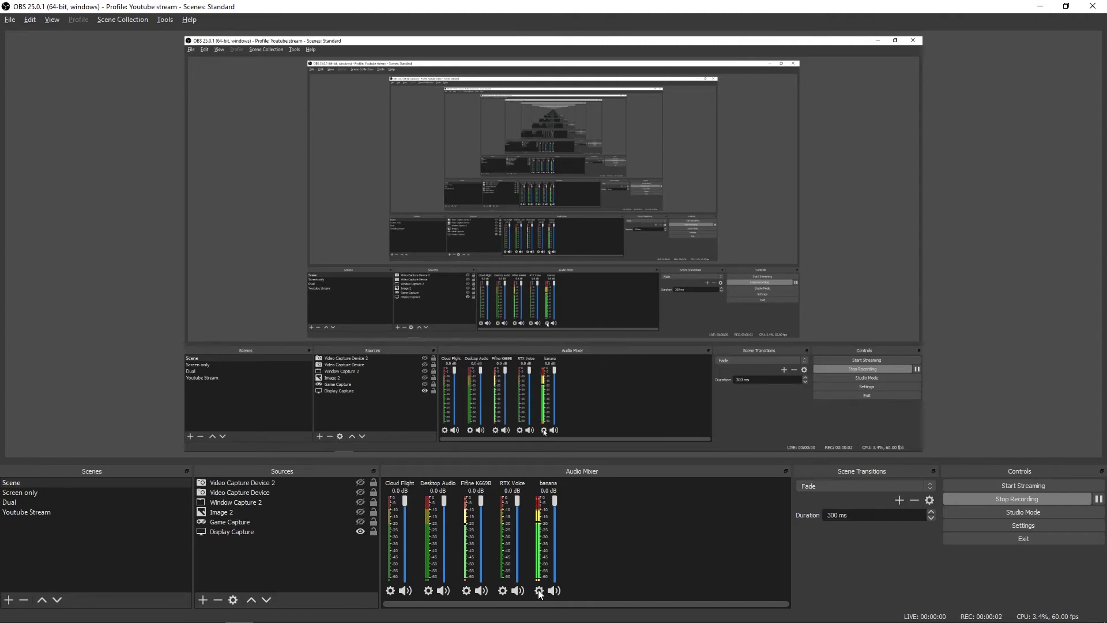
- Open the banana source's Advanced Audio Properties and leave its Sync Offset at -270 ms
{"action": "left_click", "coordinate": [539, 592]}
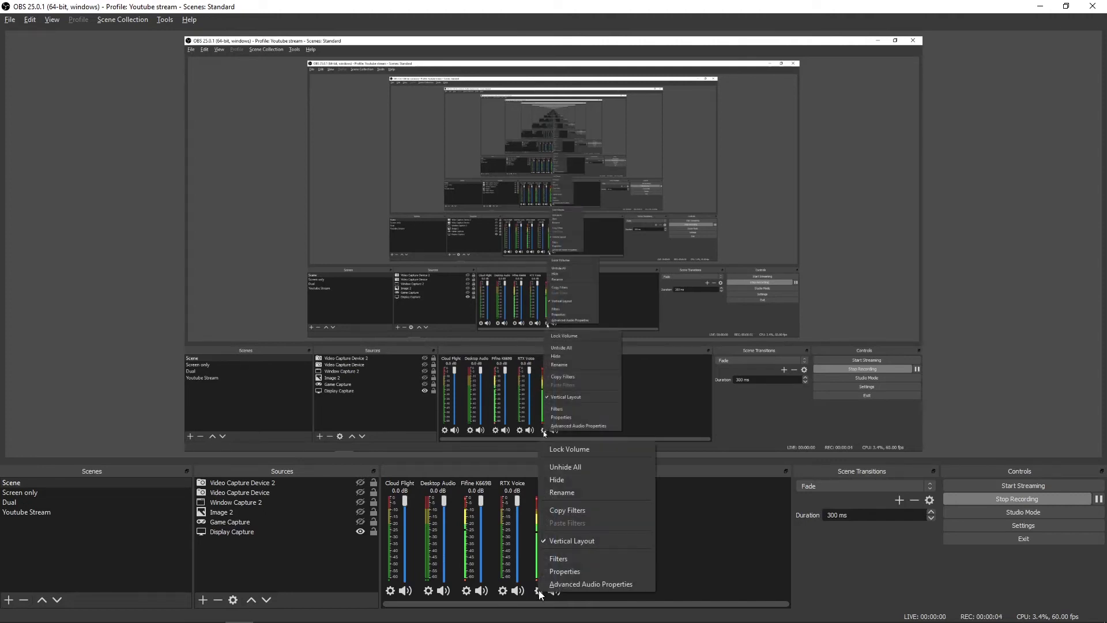
{"action": "left_click", "coordinate": [534, 585]}
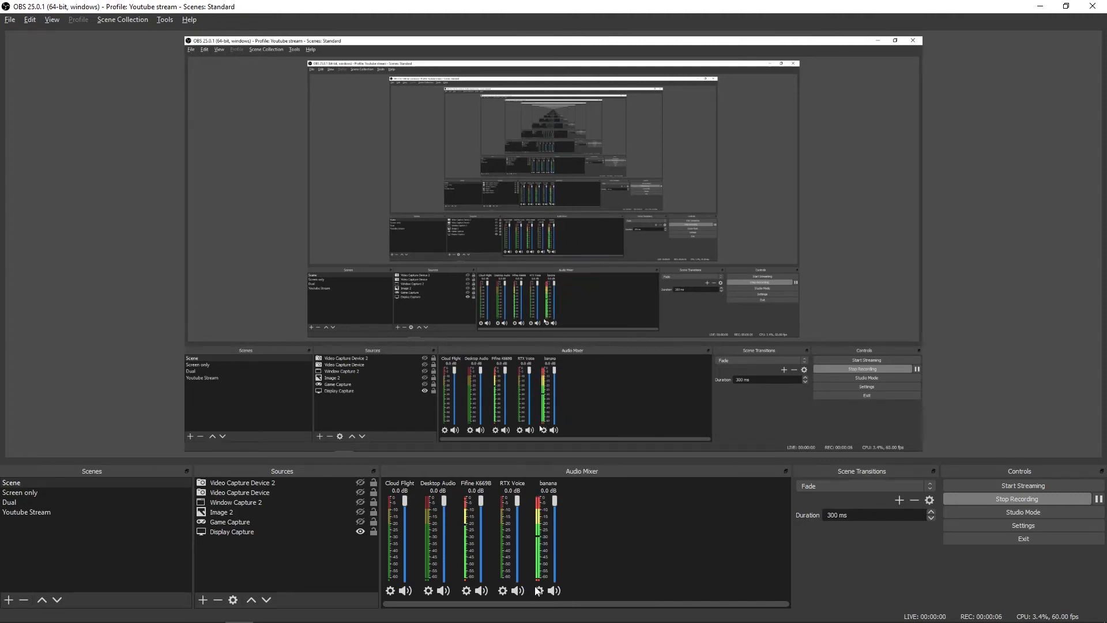
{"action": "left_click", "coordinate": [536, 588]}
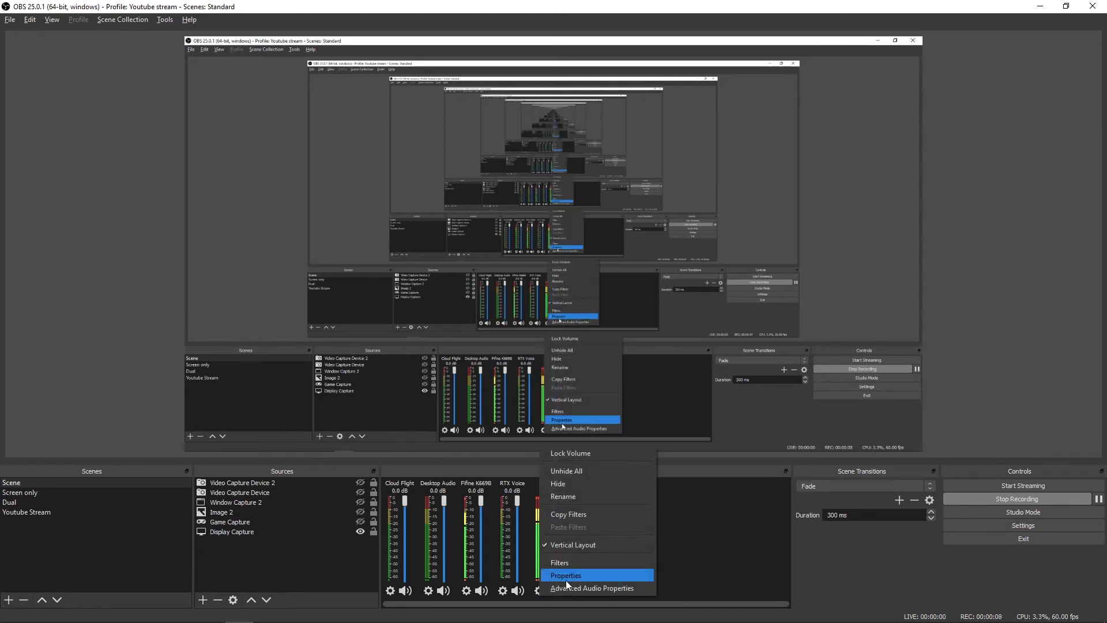
{"action": "left_click", "coordinate": [567, 588]}
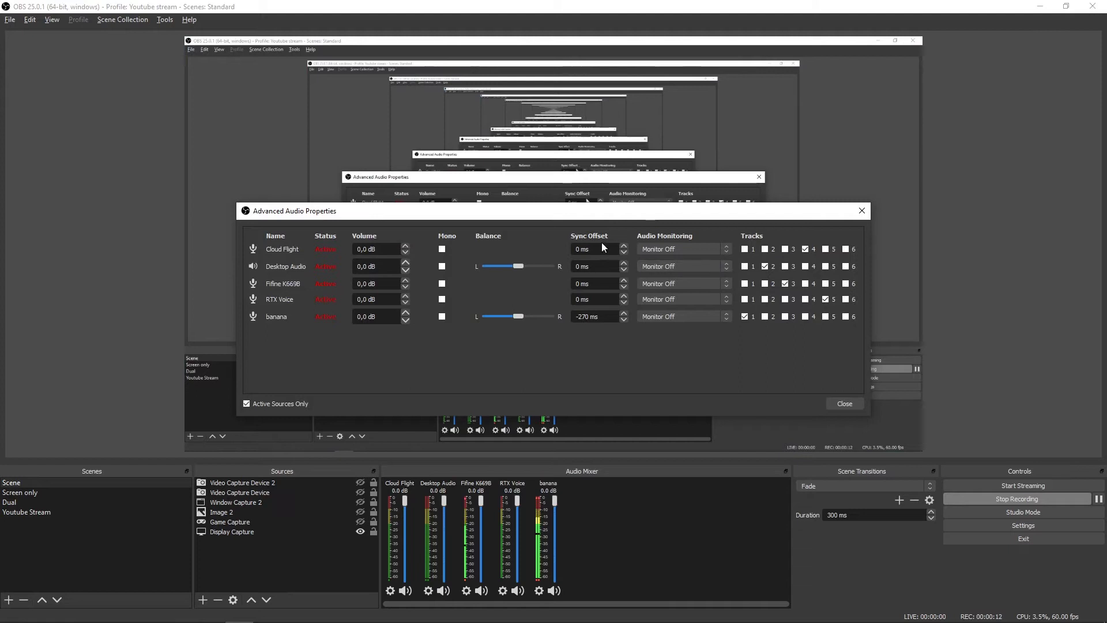
{"action": "left_click", "coordinate": [601, 316]}
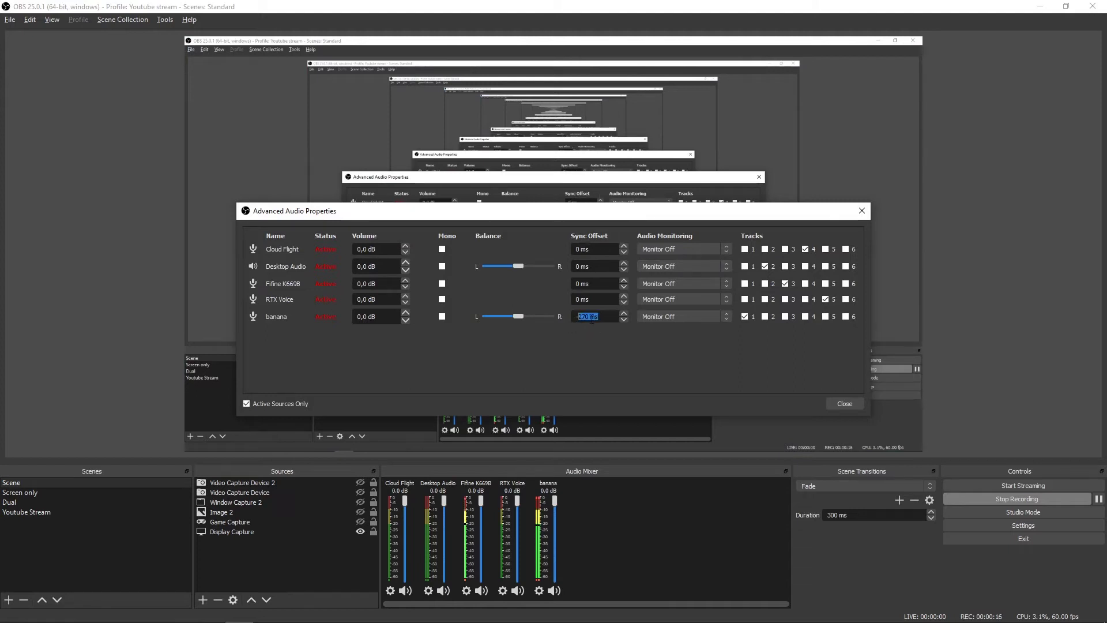
{"action": "left_click_drag", "start_coordinate": [601, 317], "coordinate": [579, 317]}
{"action": "left_click", "coordinate": [597, 352]}
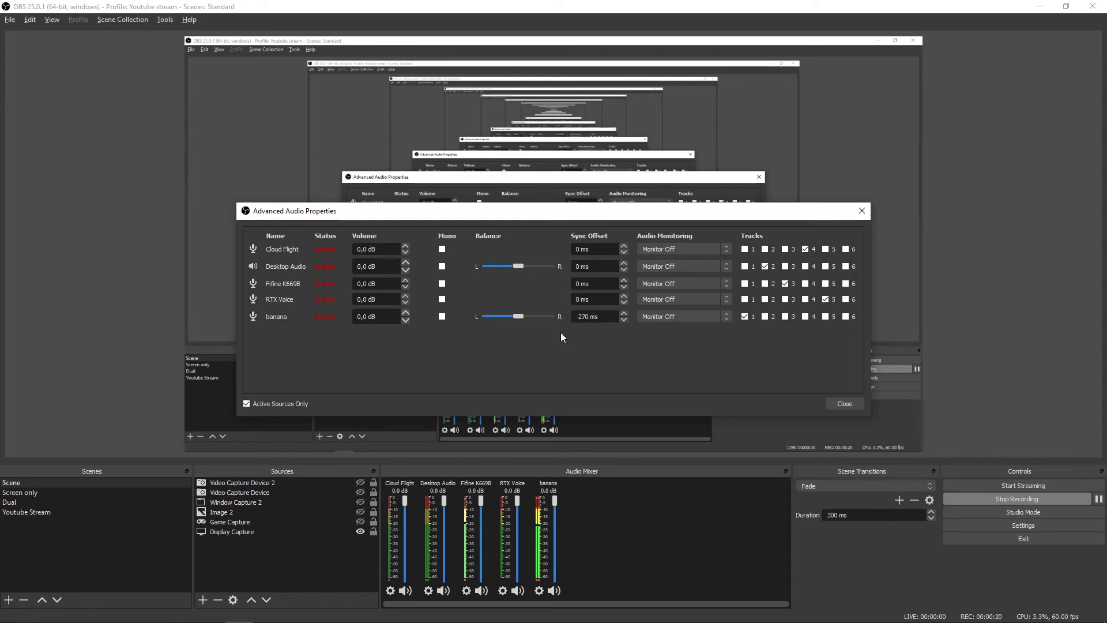